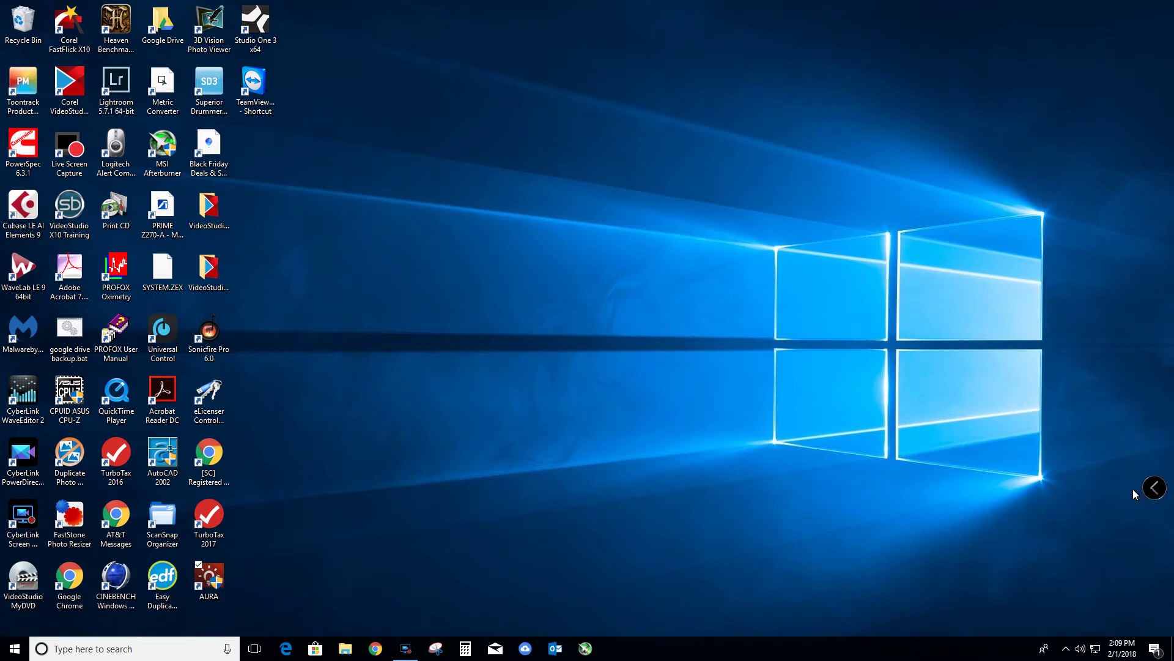
Step: Show AI Suite 3 from the floating launcher and start navigating Task Manager's Details list
left_click(1154, 488)
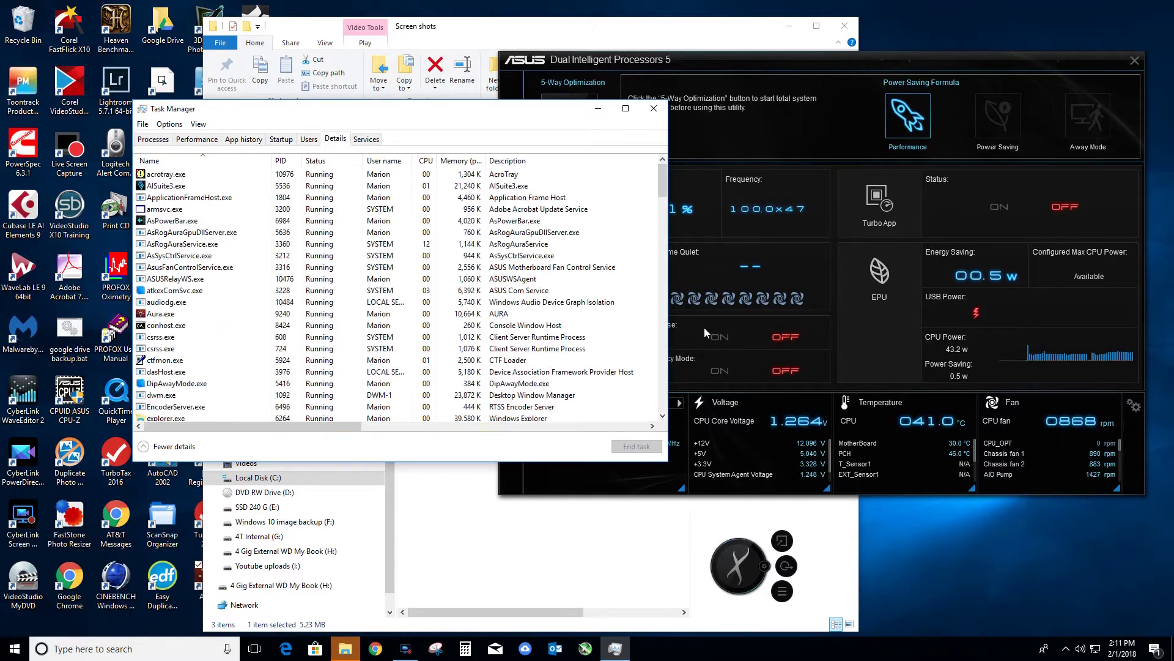
key("Down")
Step: End the AsRogAuraService.exe process tree from its context menu and confirm
key("Down")
key("Down")
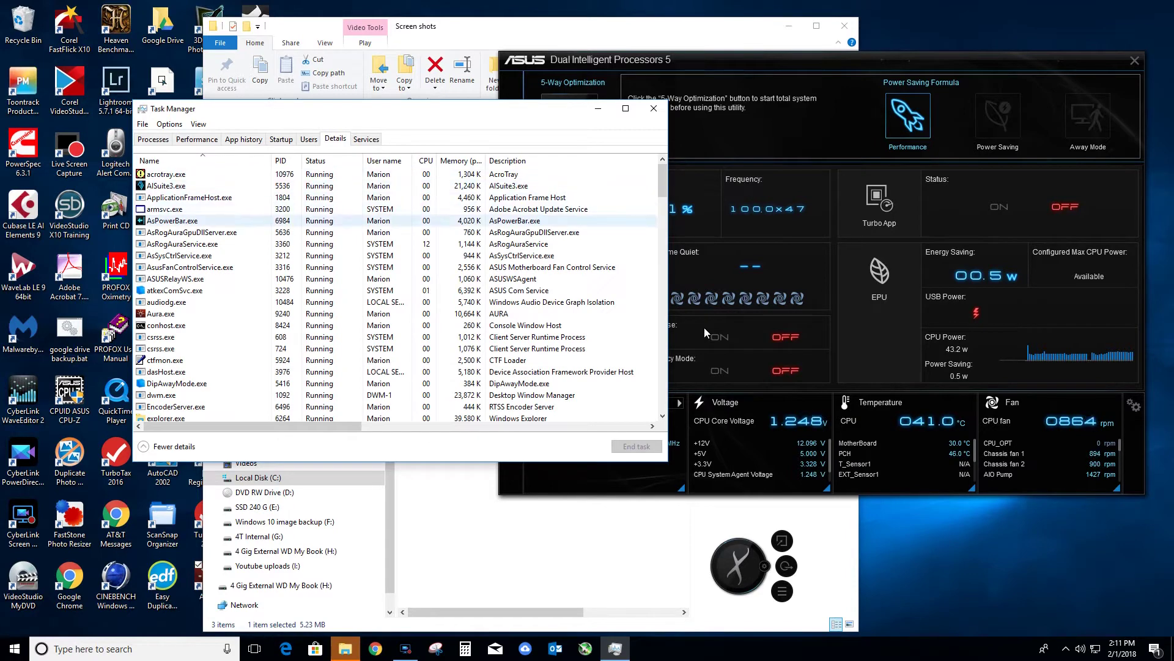
key("Down")
key("Down")
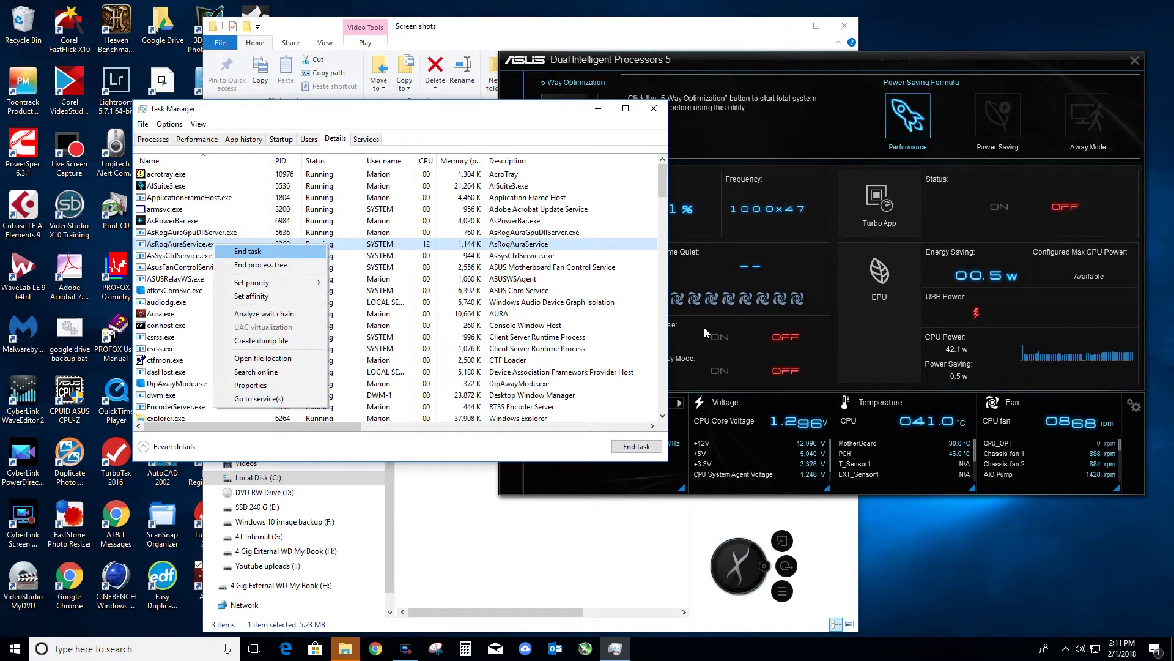
key("Down")
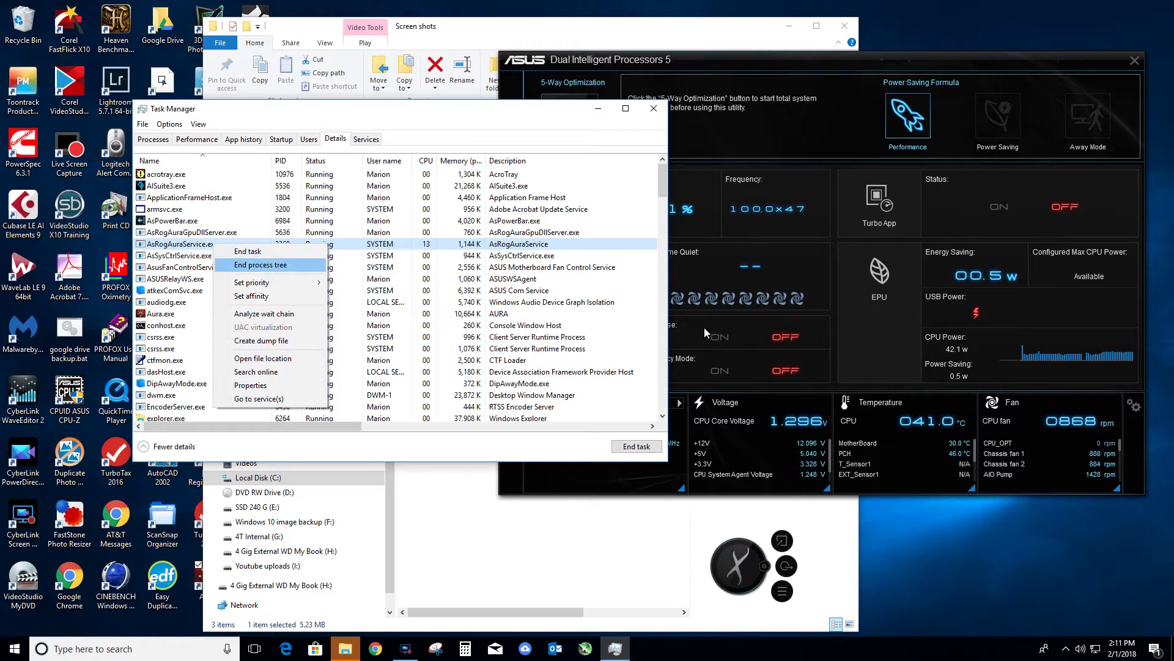
key("Return")
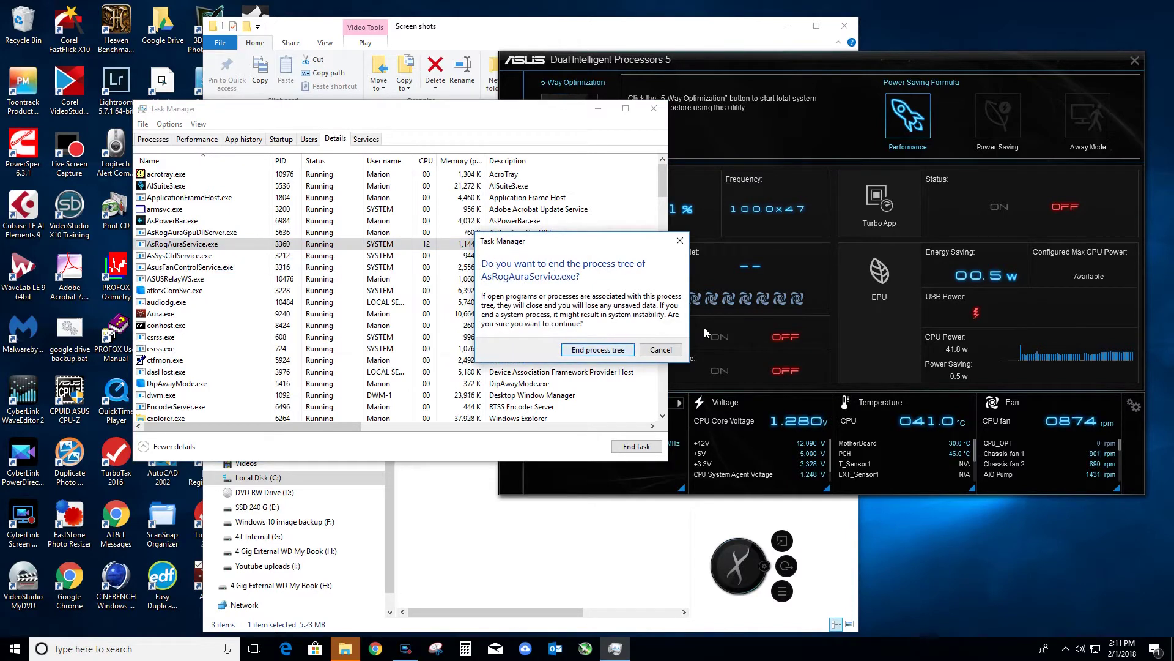
key("Return")
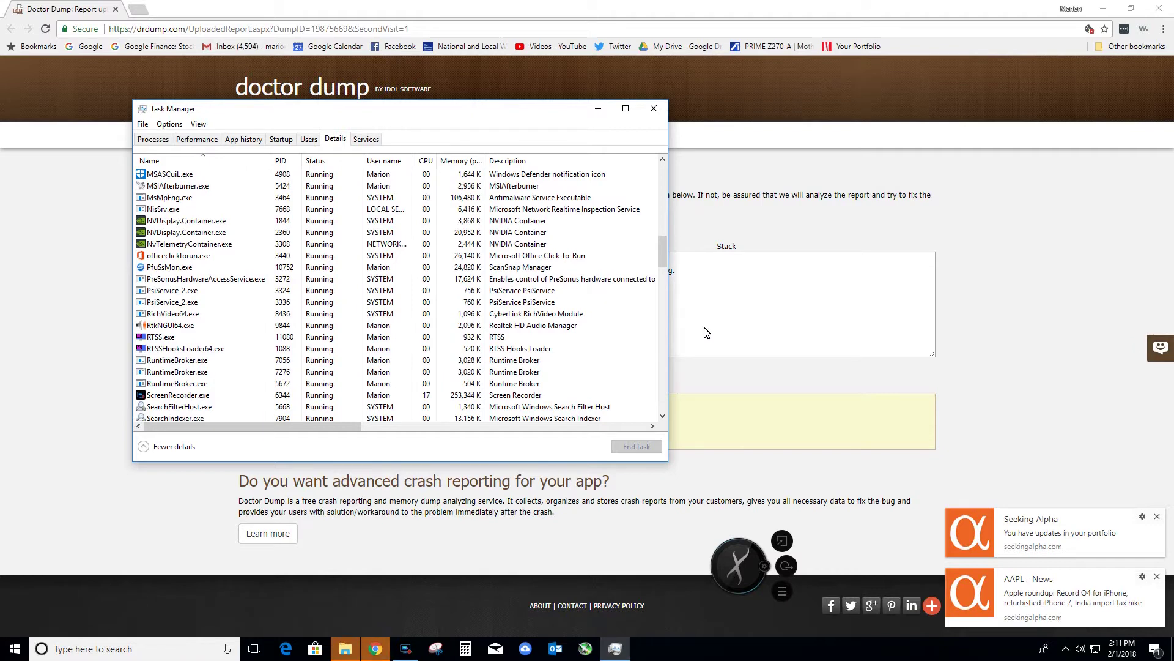
Step: Move Task Manager to the right and dismiss the Doctor Dump crash-report browser window
mouse_move(521, 114)
left_mouse_down()
mouse_move(1005, 145)
mouse_move(561, 112)
left_mouse_up()
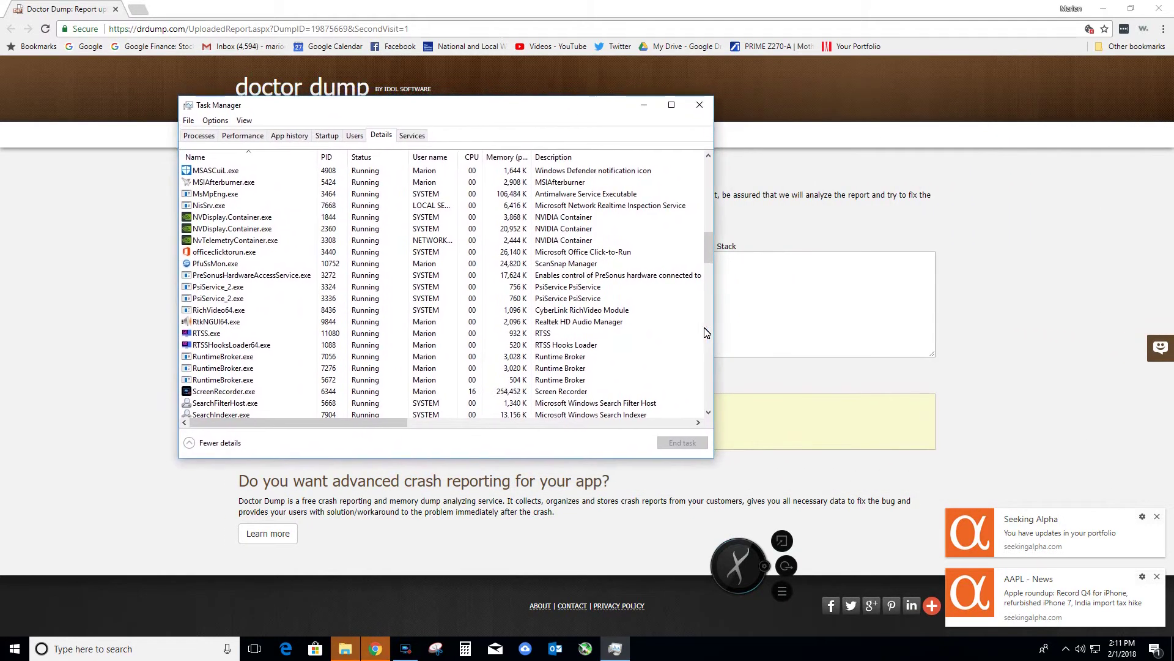
key("alt+Tab")
scroll(704, 327, "down", 1)
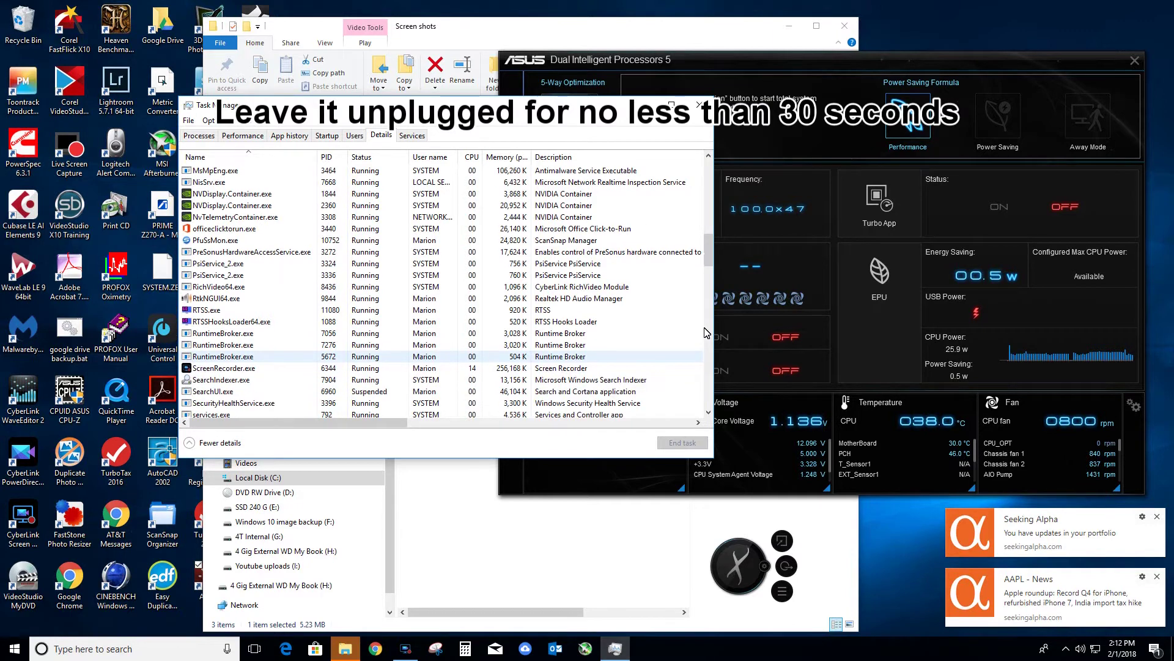
Step: Step through the Details rows to review the remaining ASUS processes
key("Down")
key("Down")
key("Down")
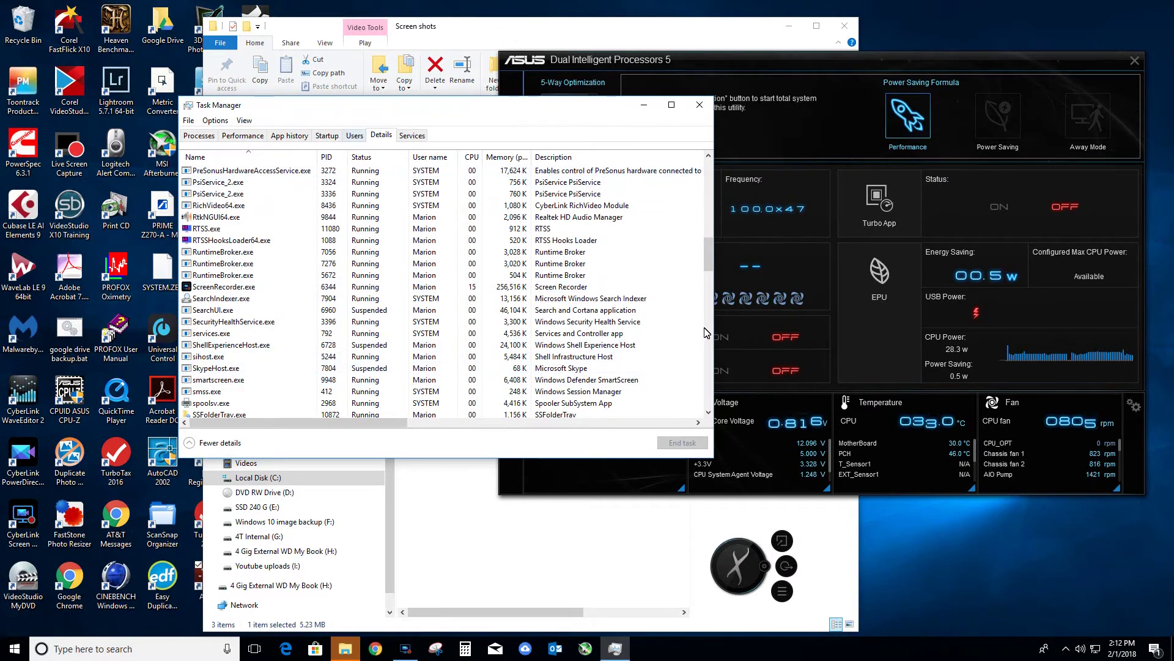
key("Up")
key("Down")
key("Down")
key("Up")
key("Up")
key("Up")
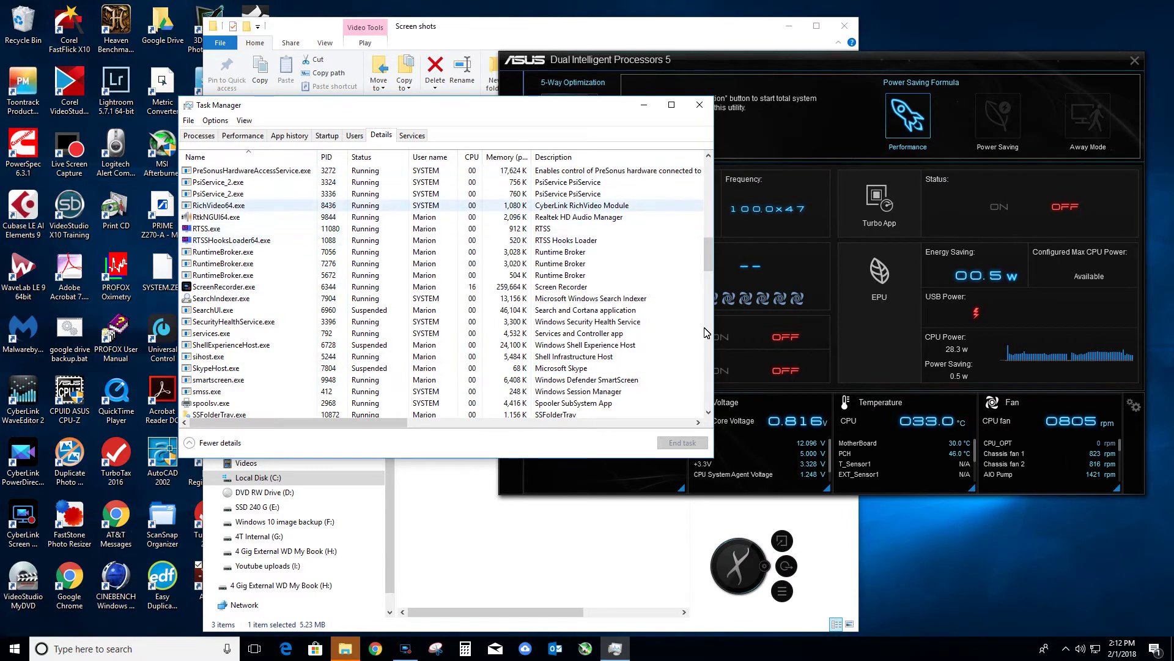
key("Down")
key("Down")
key("Down")
key("Down")
key("Down")
key("Up")
key("Up")
key("Up")
key("Up")
key("Up")
key("Down")
key("Down")
key("Down")
key("Down")
key("Down")
key("Down")
scroll(706, 330, "up", 2)
scroll(706, 331, "up", 2)
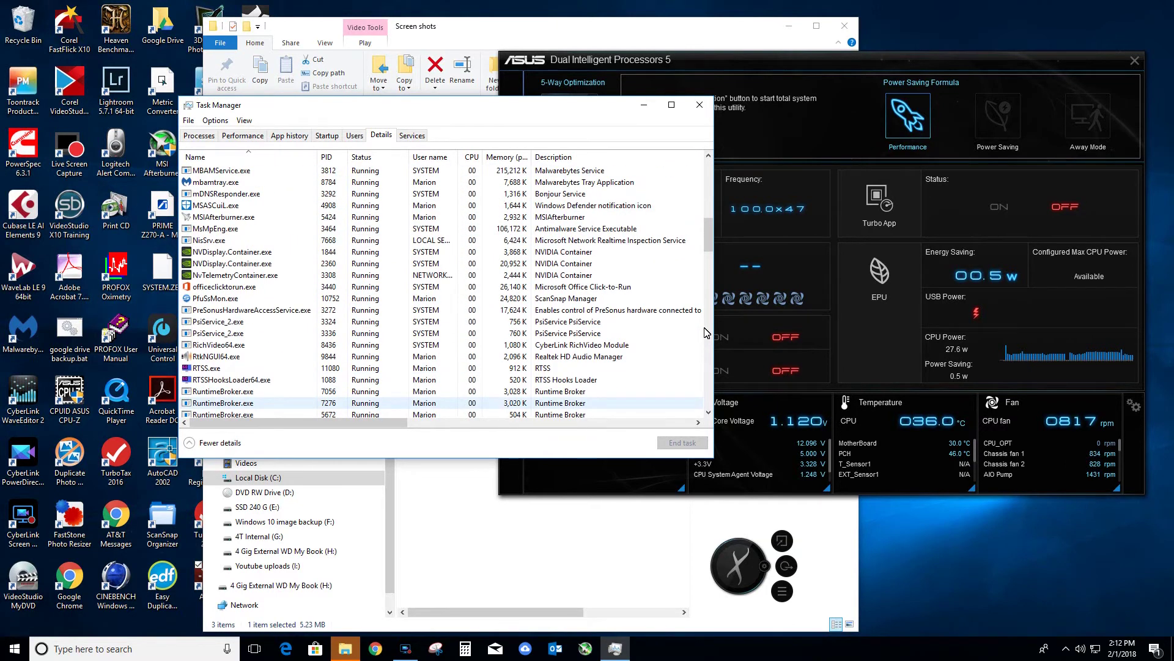
scroll(706, 331, "up", 3)
scroll(705, 330, "up", 2)
scroll(705, 331, "up", 3)
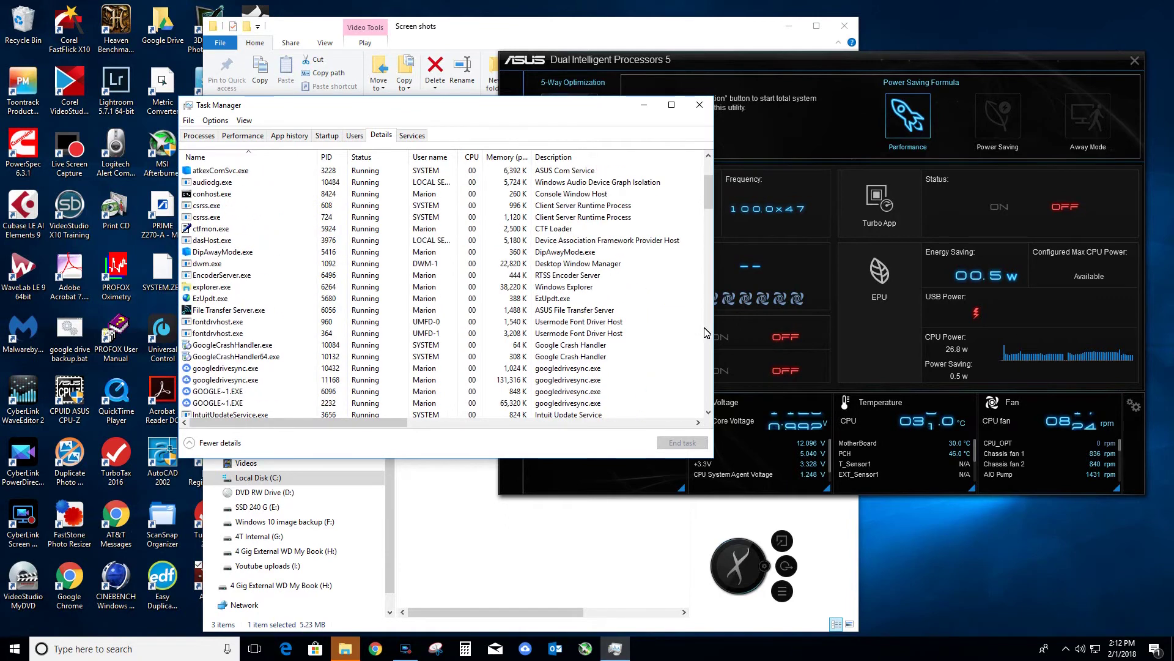
scroll(705, 331, "up", 3)
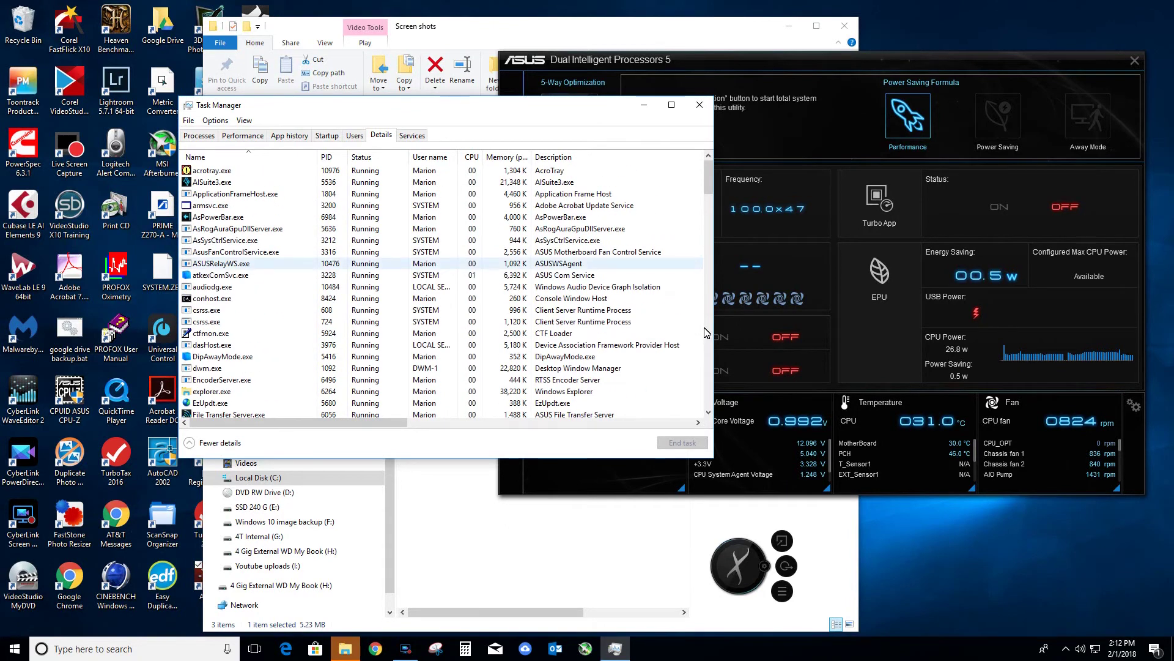
Step: Check the AsSysCtrlService and neighbouring services, then switch to the Processes overview
key("Down")
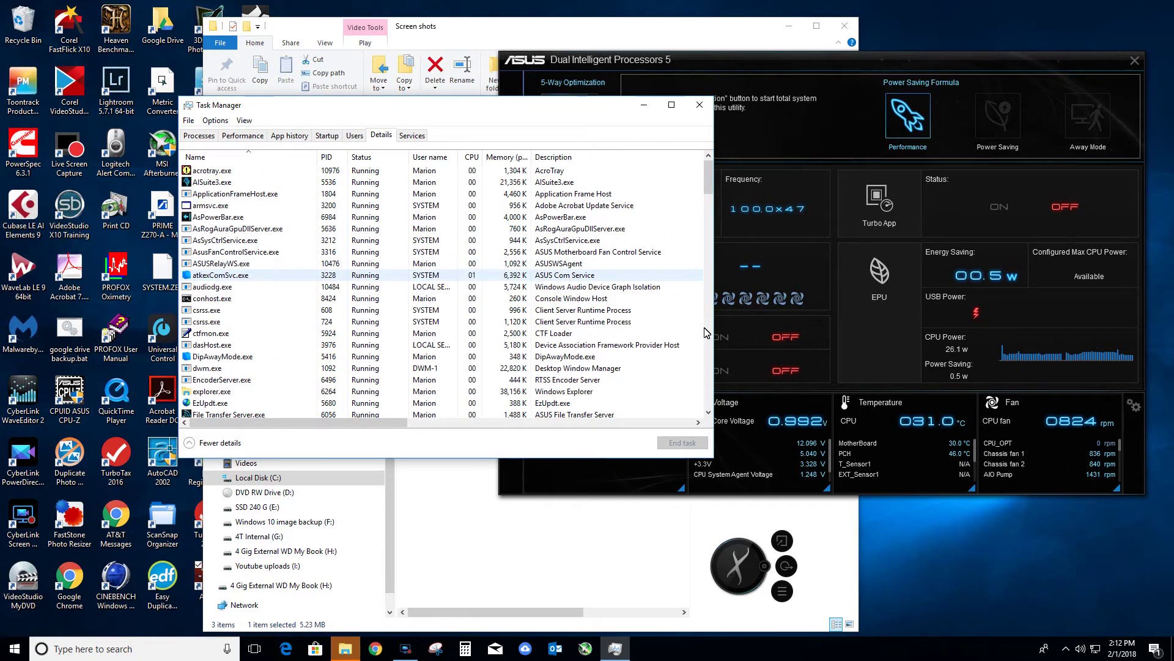
key("Up")
key("Up")
key("Up")
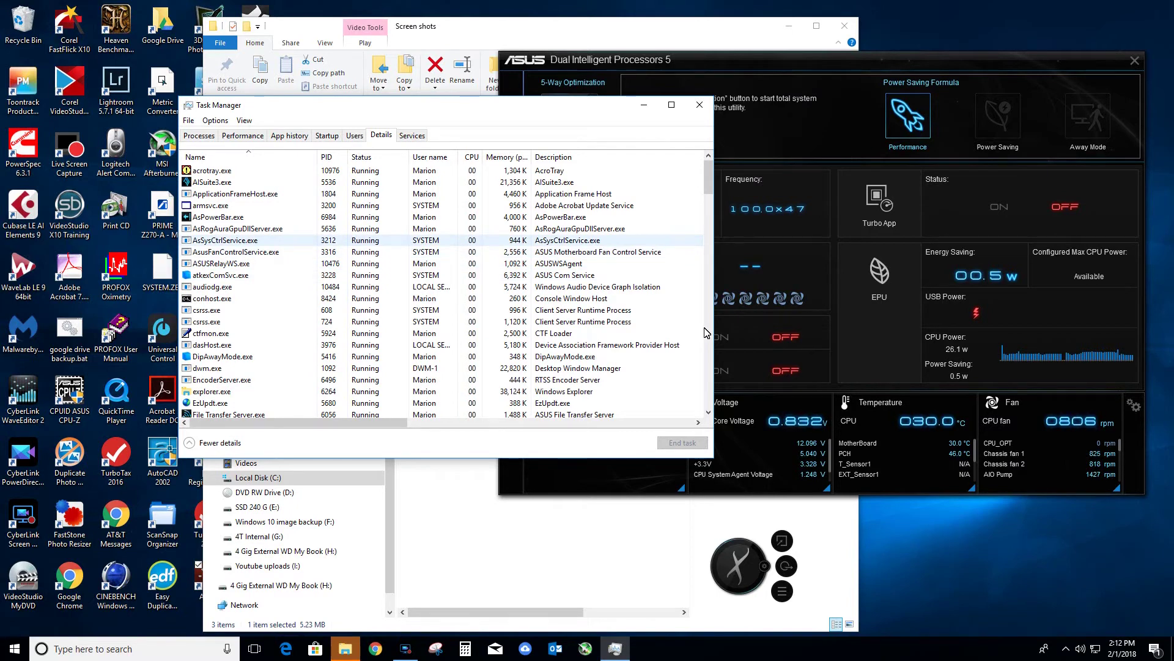
key("Up")
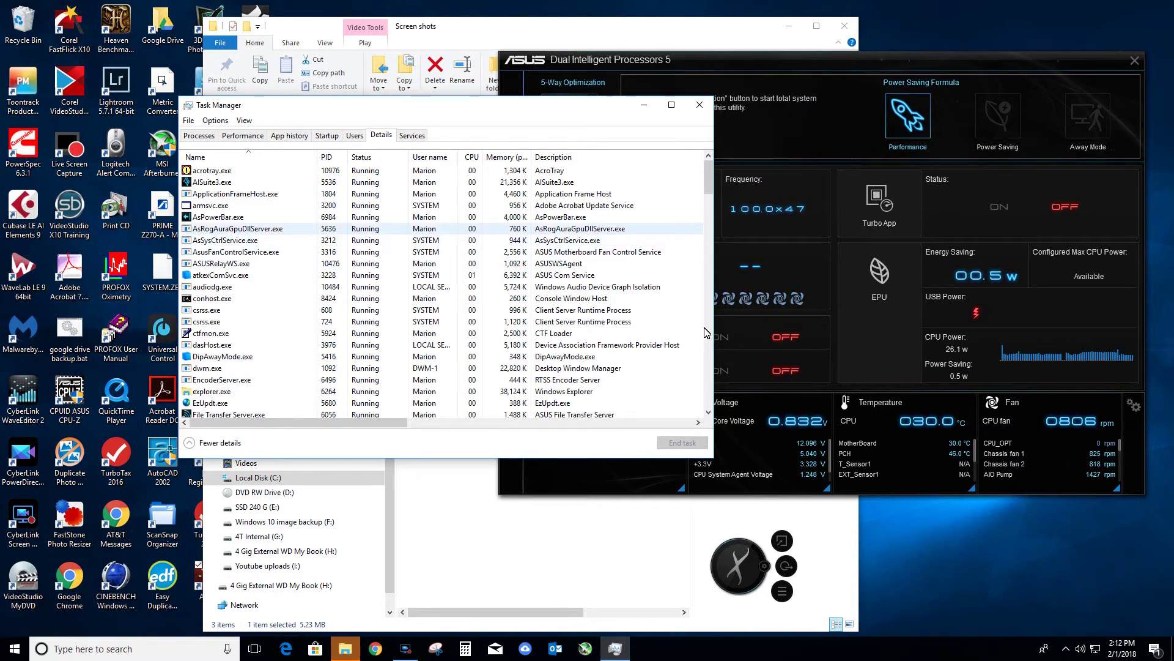
key("Down")
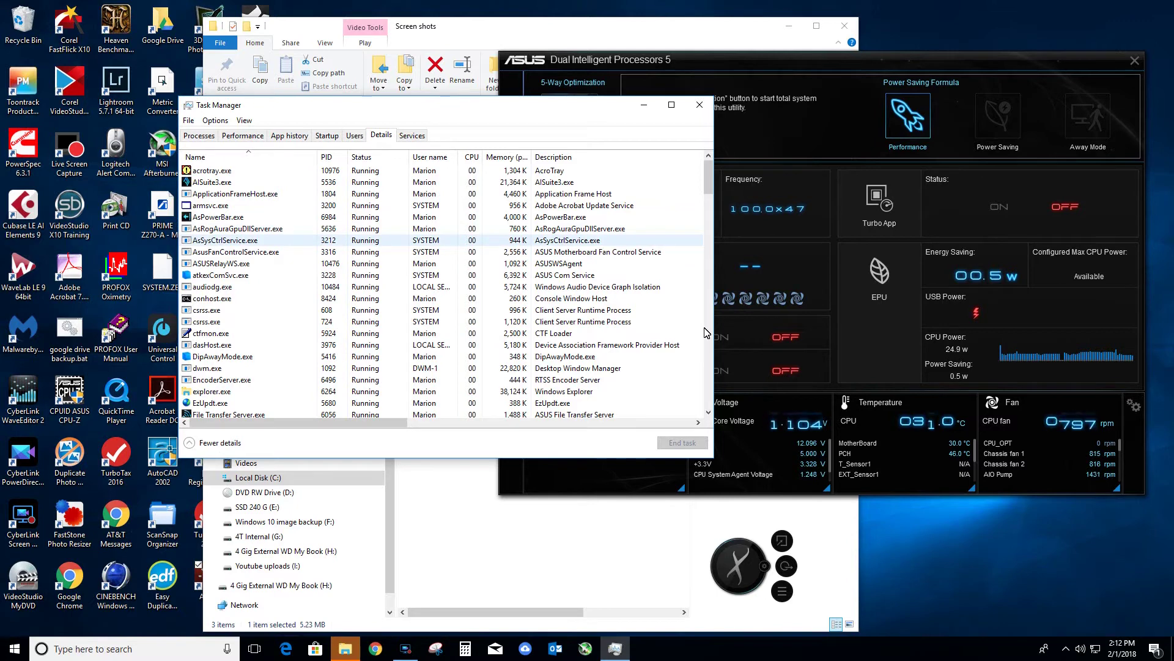
key("Down")
key("Down")
key("Down")
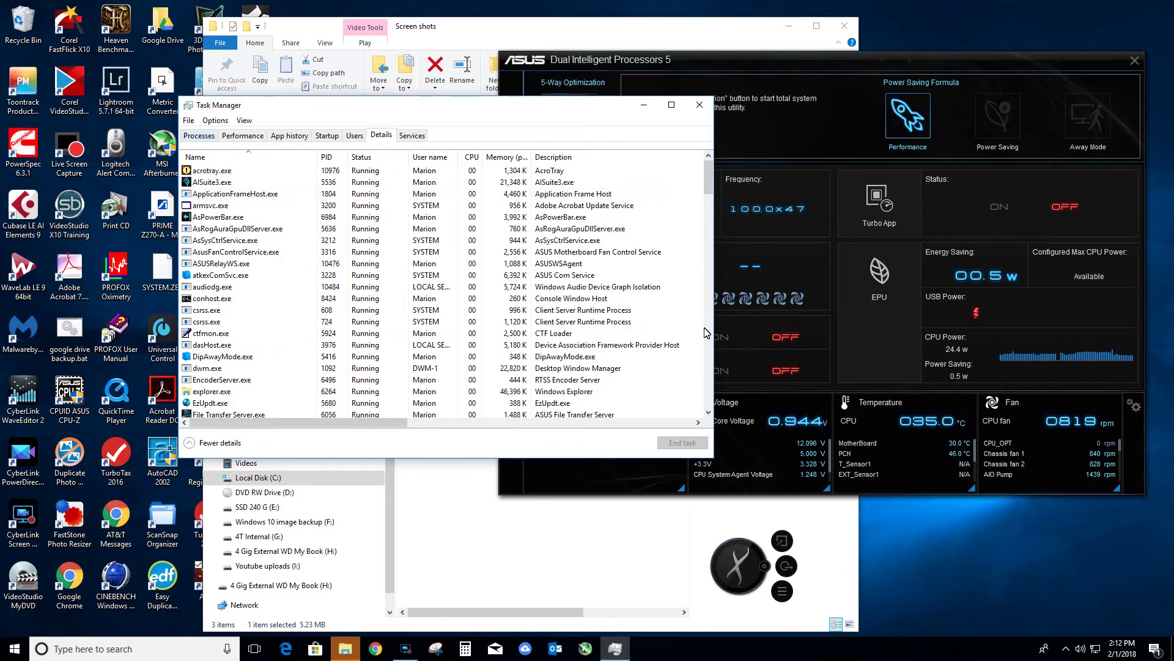
key("ctrl+Tab")
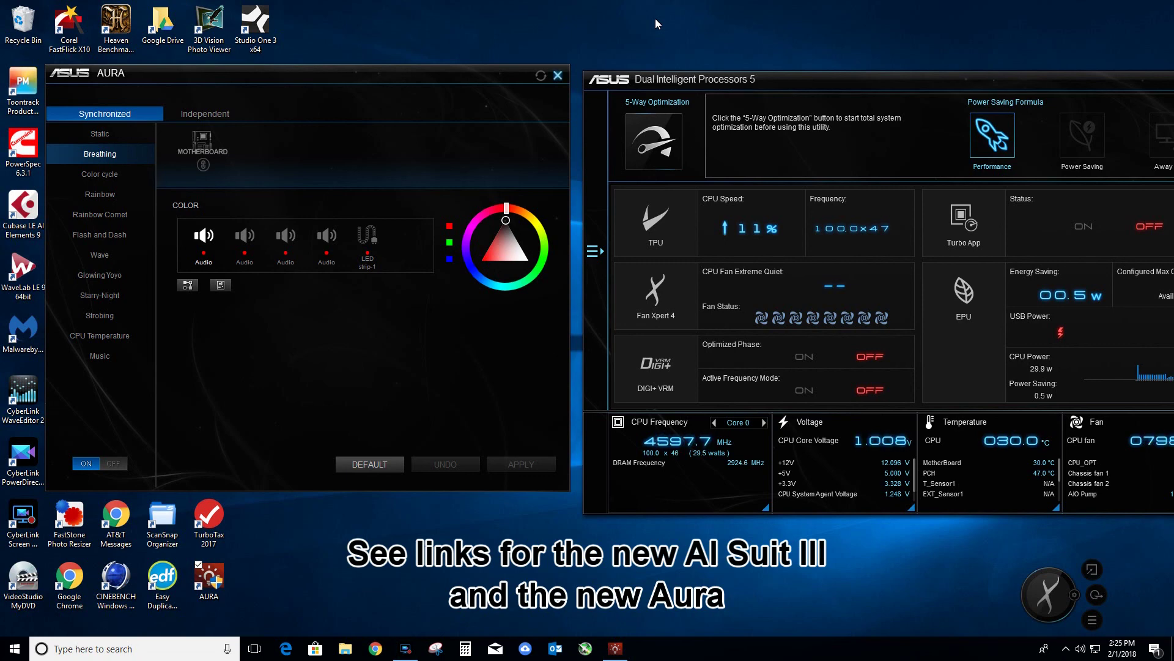
Step: Close the ASUS Aura window after its Synchronized effects list loads
key("alt+F4")
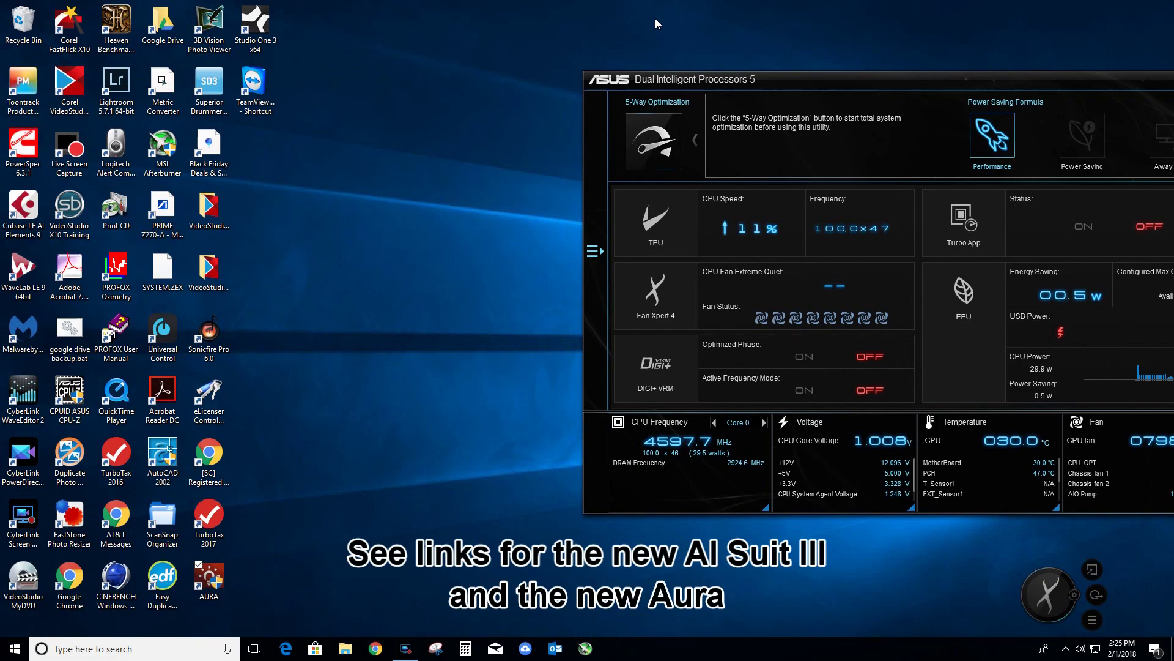